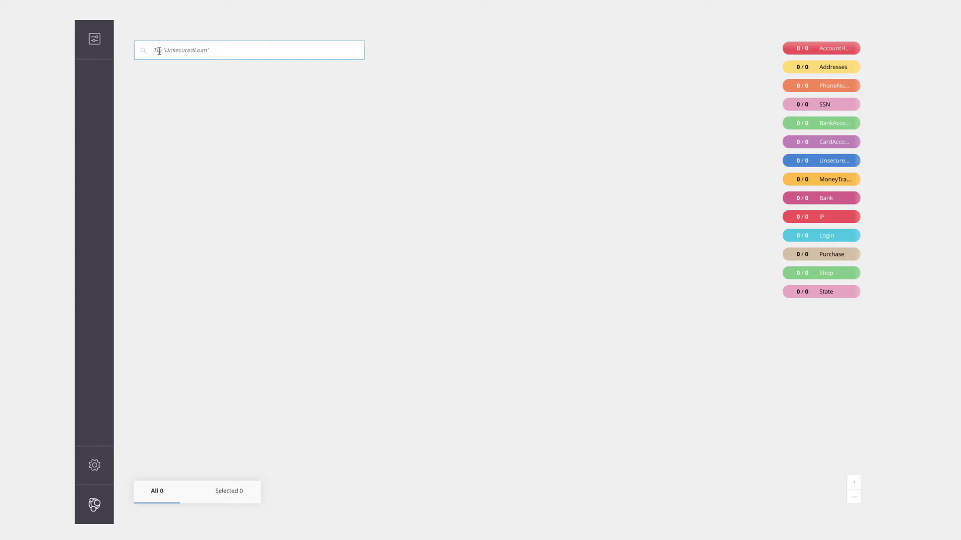
text(Ba)
text(n)
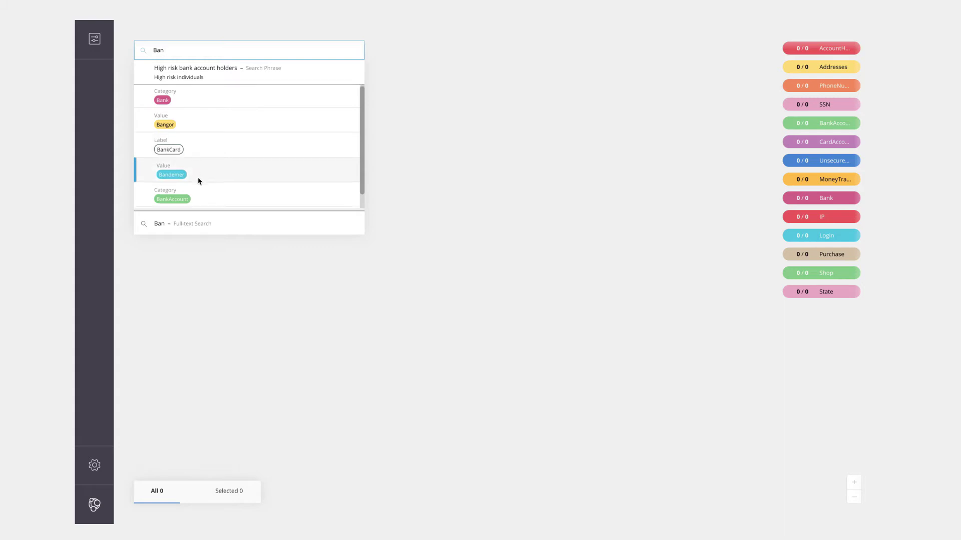
scroll(199, 183, down, 1)
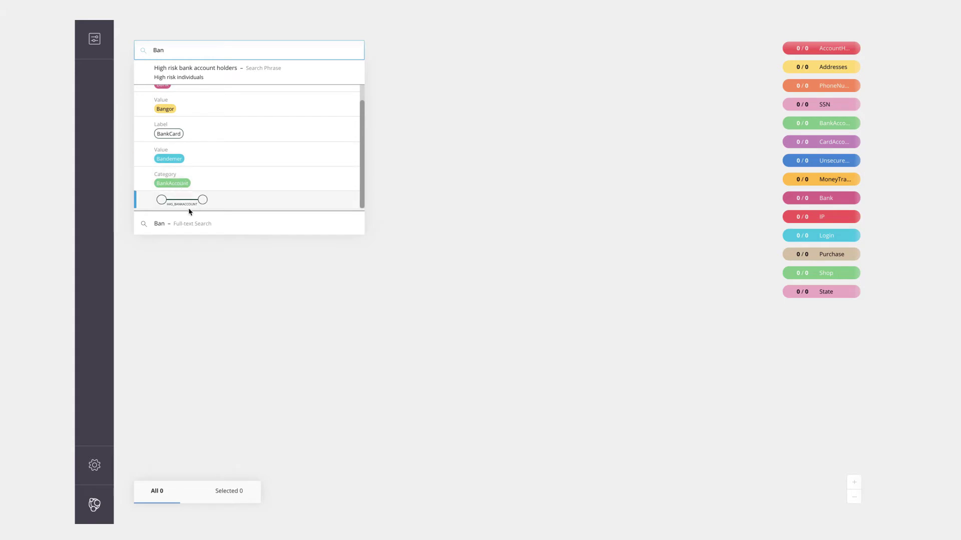
scroll(192, 169, up, 1)
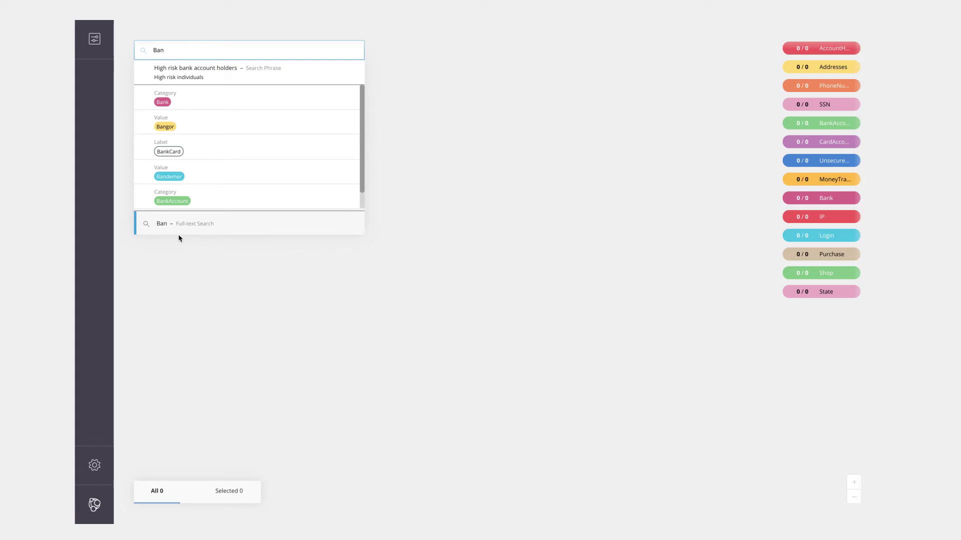
click(195, 176)
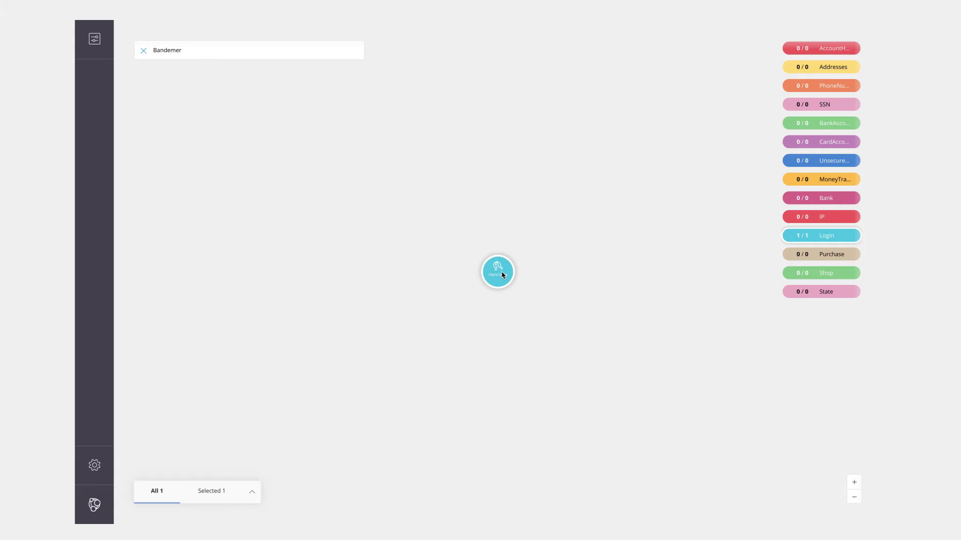
Deselect the Bandemer login node and bring up the scene actions menu
click(454, 275)
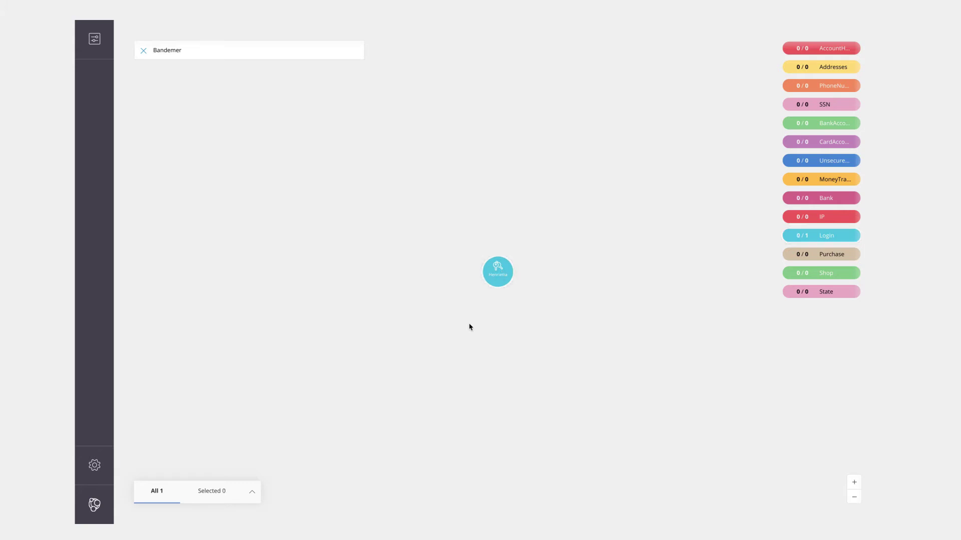
right_click(465, 315)
Clear the scene and shorten the search query back to 'Ban'
click(495, 429)
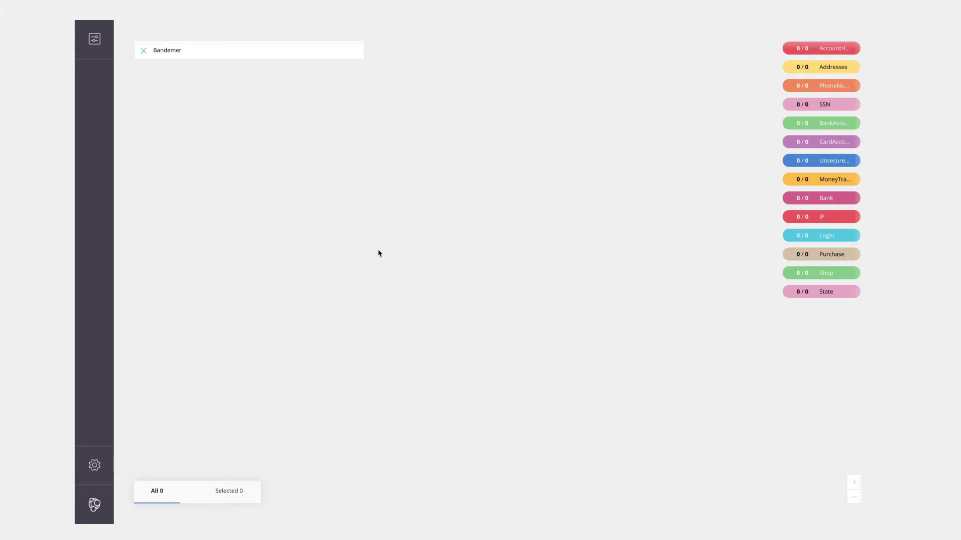
click(199, 51)
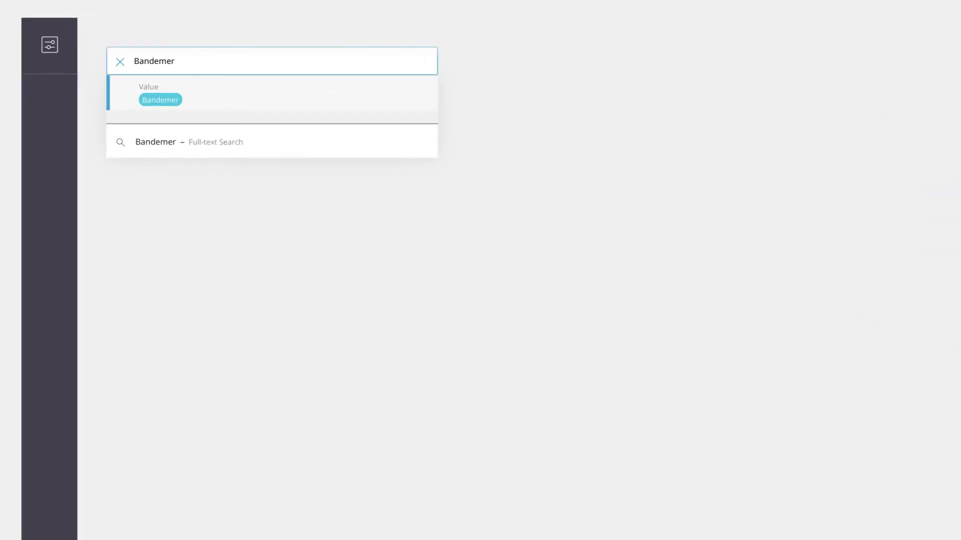
key(BackSpace)
key(BackSpace)
key(BackSpace)
key(BackSpace)
key(BackSpace)
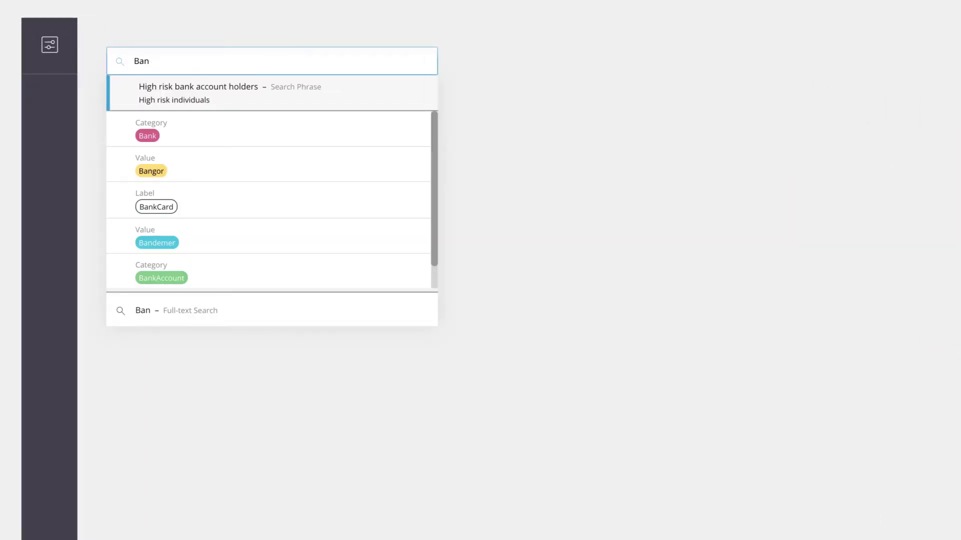
Load all 75 Bank nodes via the Bank category, then clear them from the scene
click(193, 131)
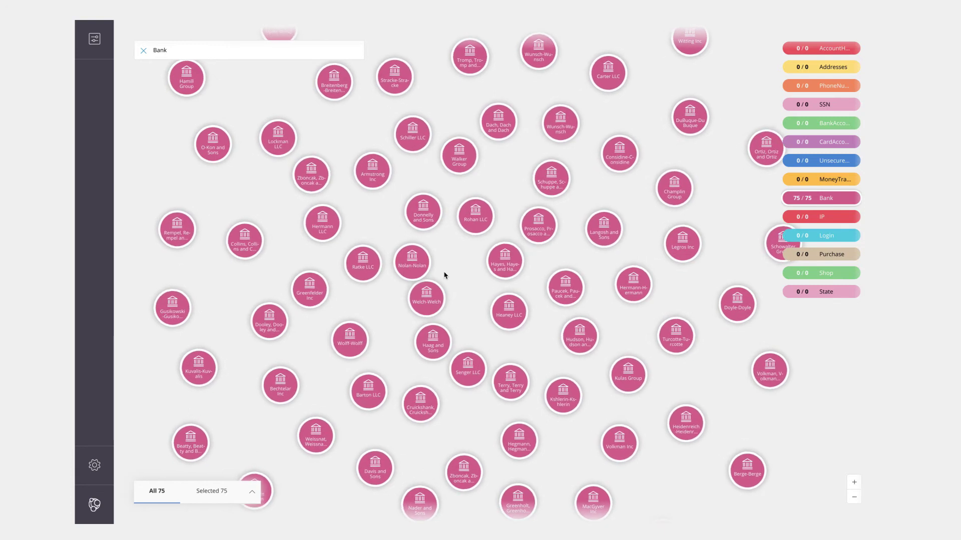
right_click(462, 266)
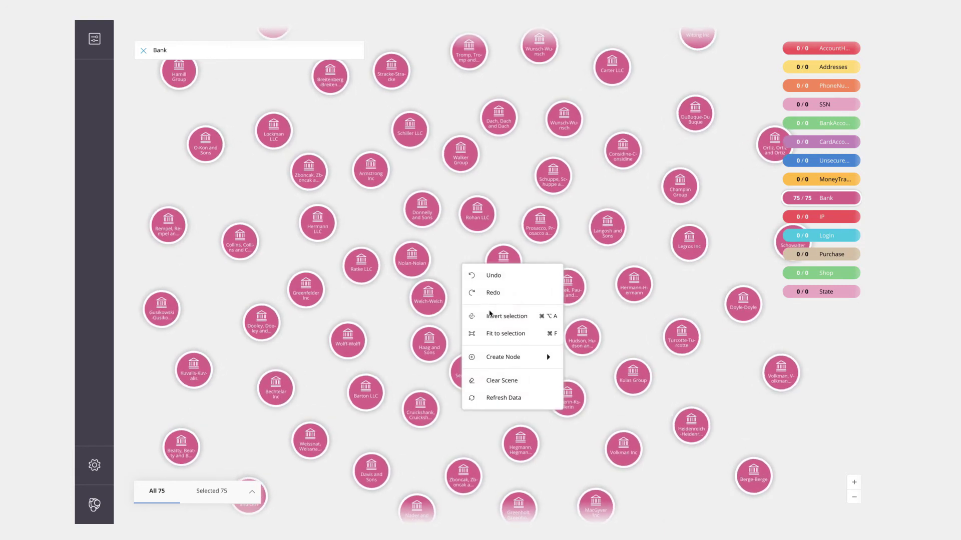
click(494, 383)
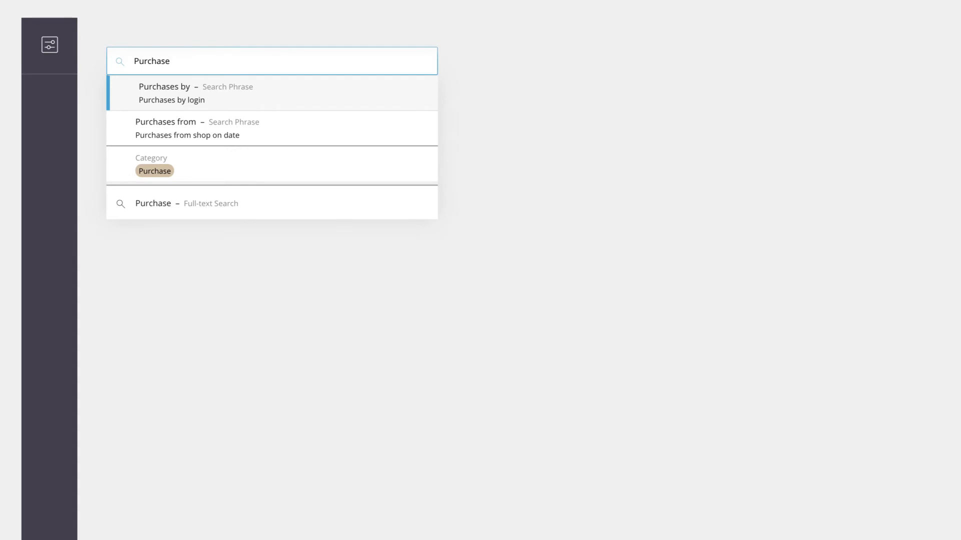
Edit the query to 'Purchases by' and browse to per-login phrases like Almeda and Austin
key(BackSpace)
key(BackSpace)
key(BackSpace)
text(ha)
text(s)
key(Down)
key(Down)
key(Up)
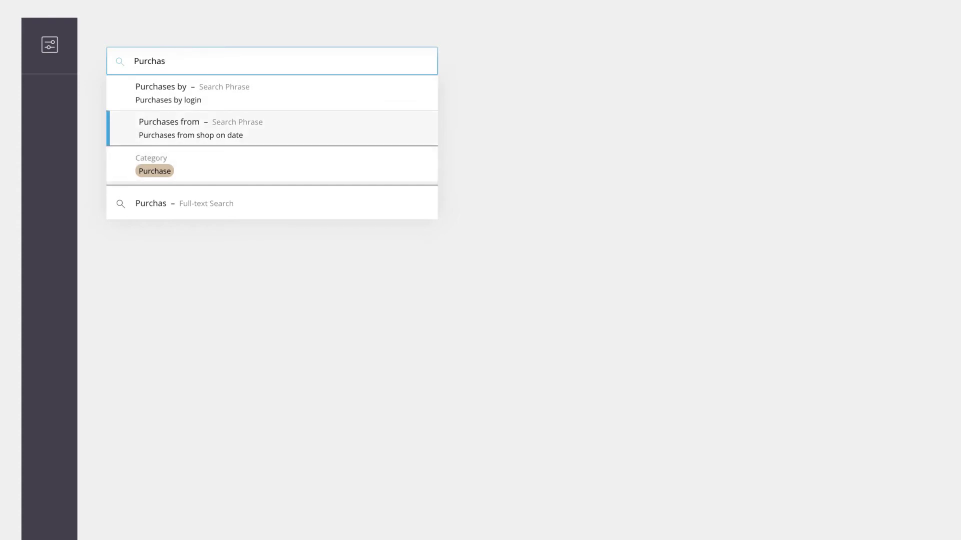
key(Up)
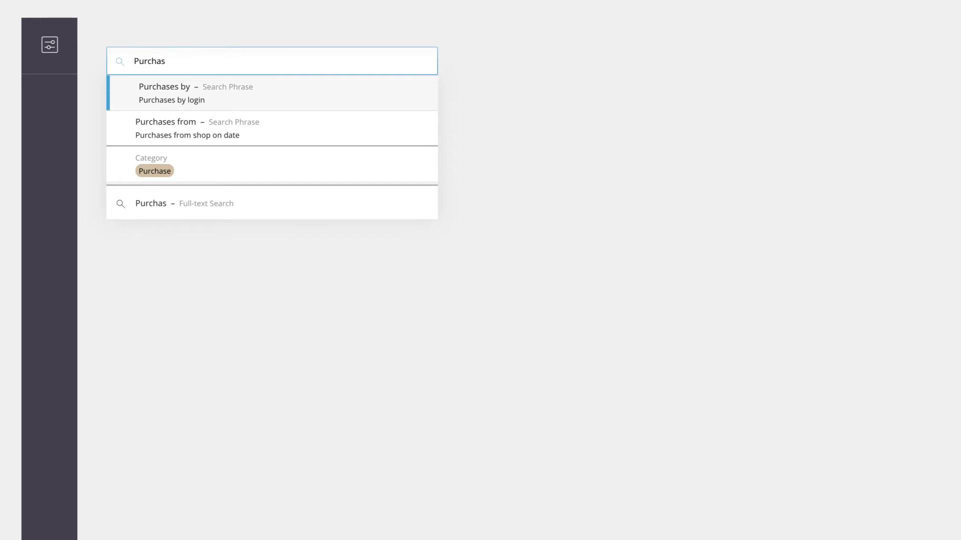
text(es by)
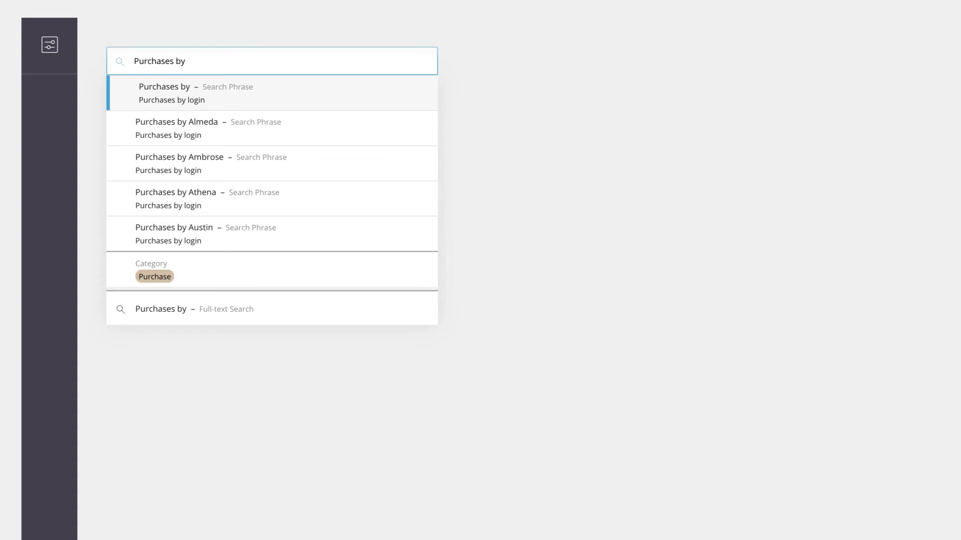
text(Jac)
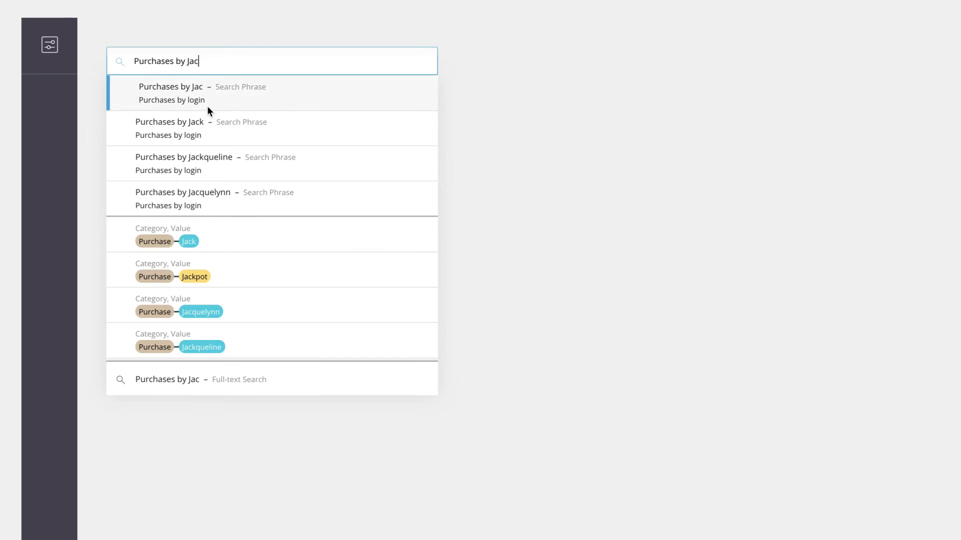
Add the Jackpot, Jacquelynn and Jack purchase and login results to the scene
click(225, 274)
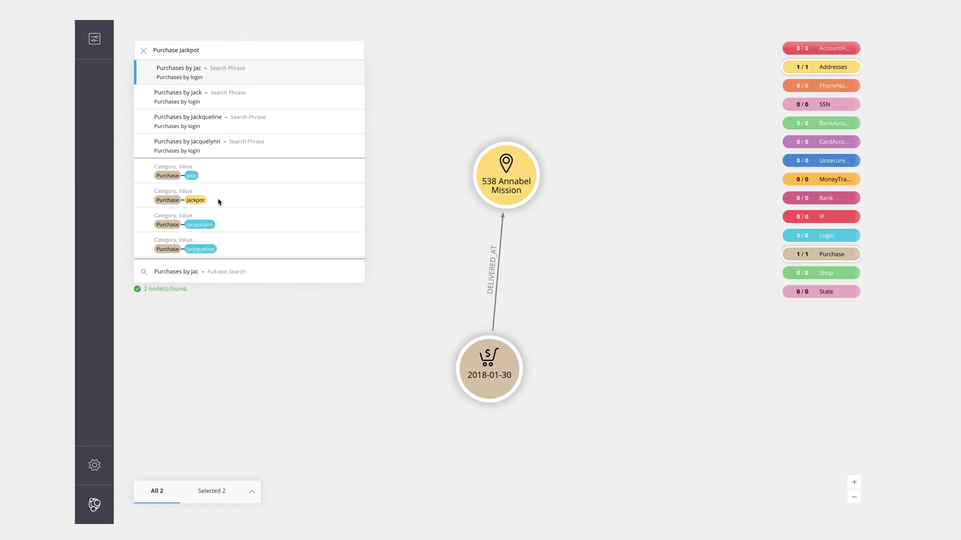
click(424, 204)
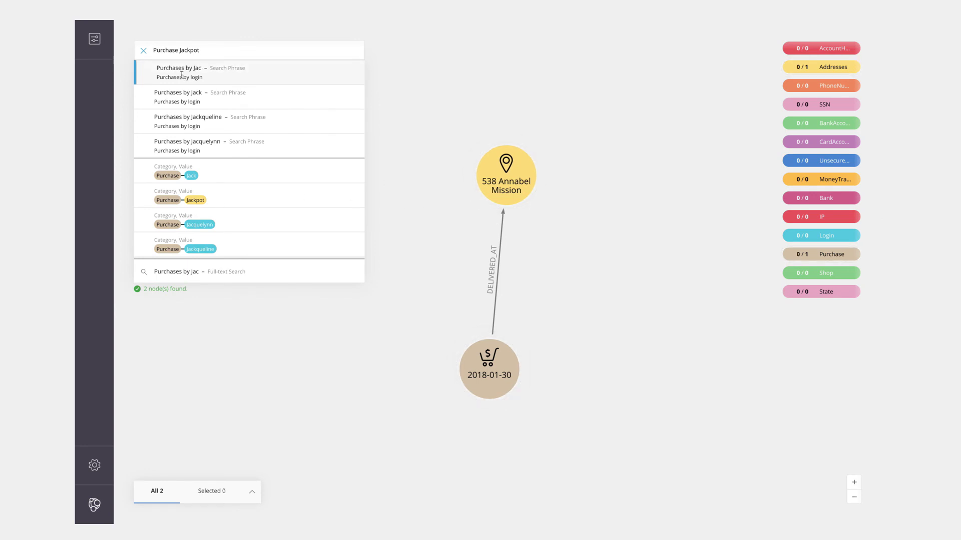
click(225, 222)
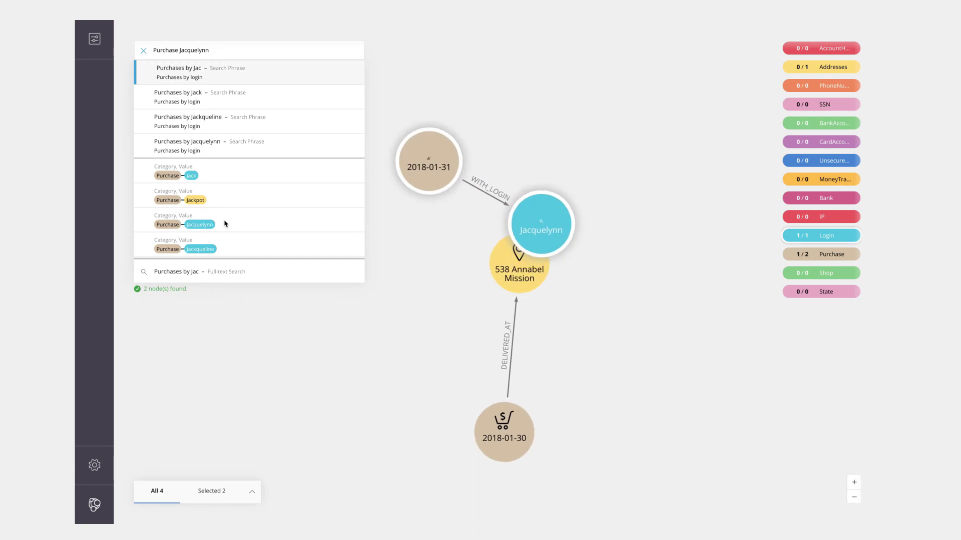
click(230, 173)
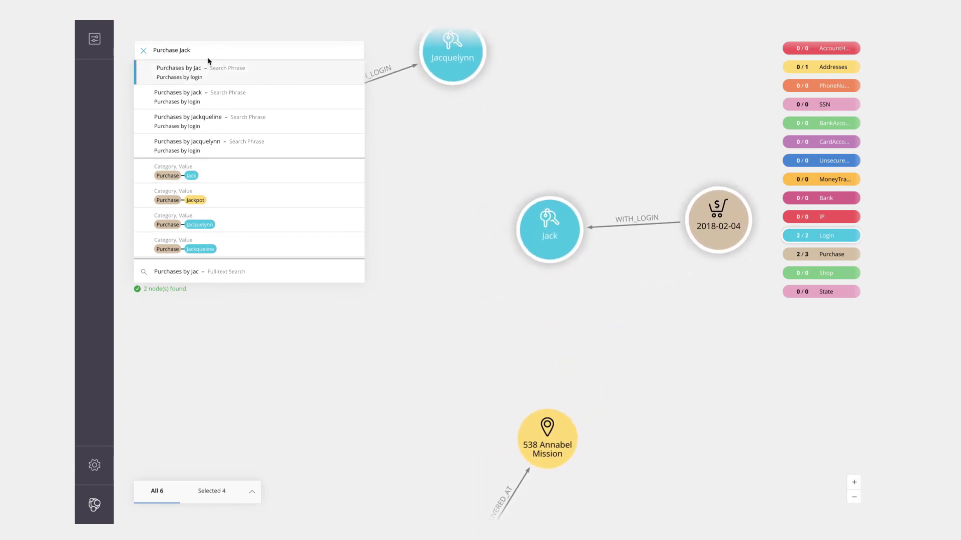
Run the 'Purchases by Jack' search phrase, adding the Macejkovic and Sons shop
click(210, 76)
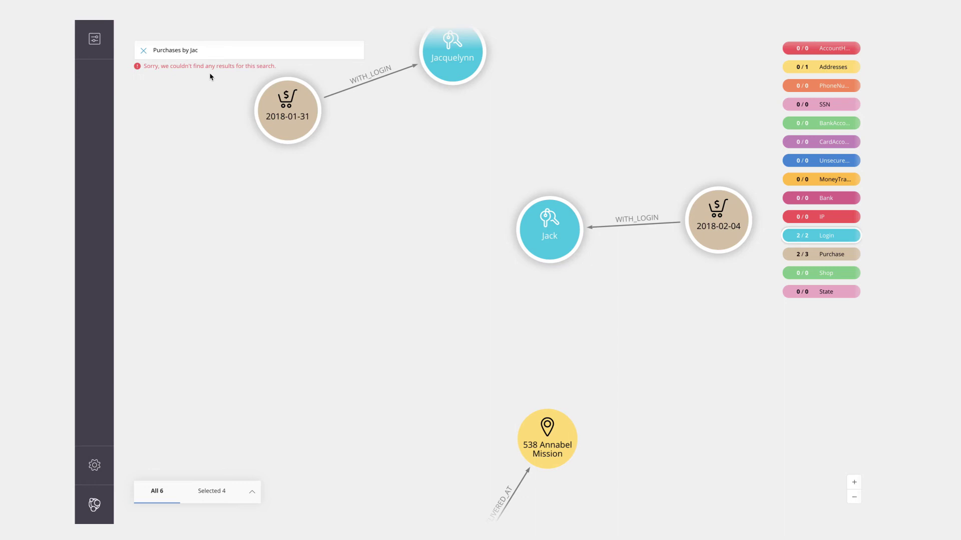
click(205, 49)
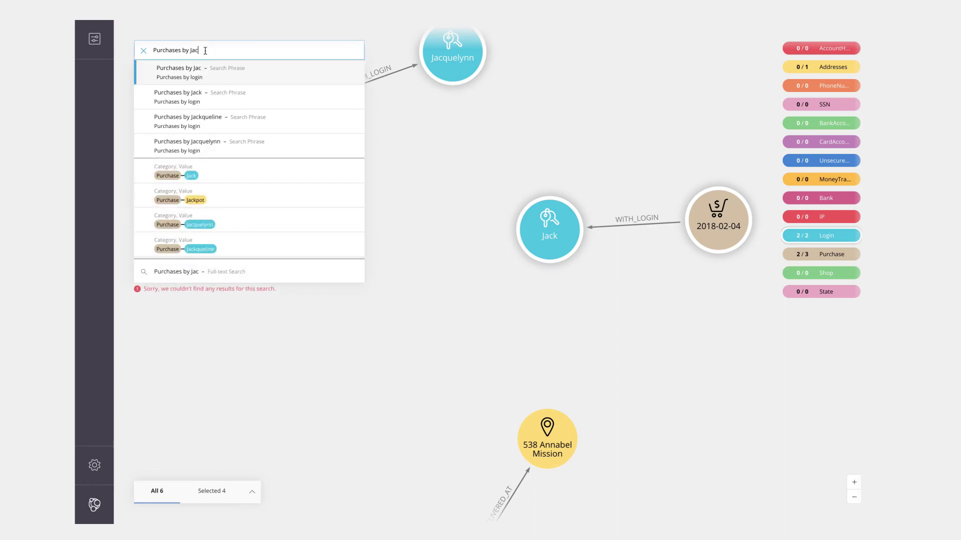
click(202, 96)
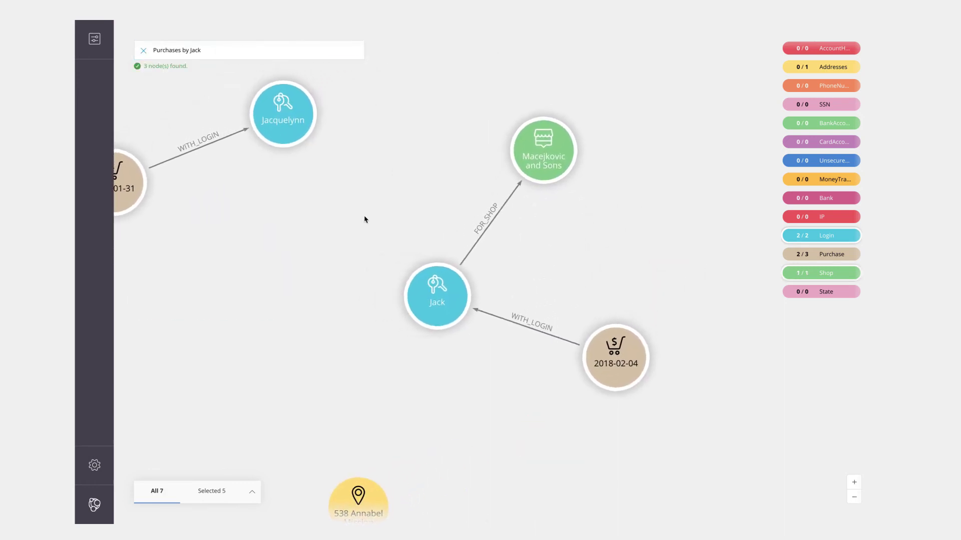
scroll(298, 266, down, 3)
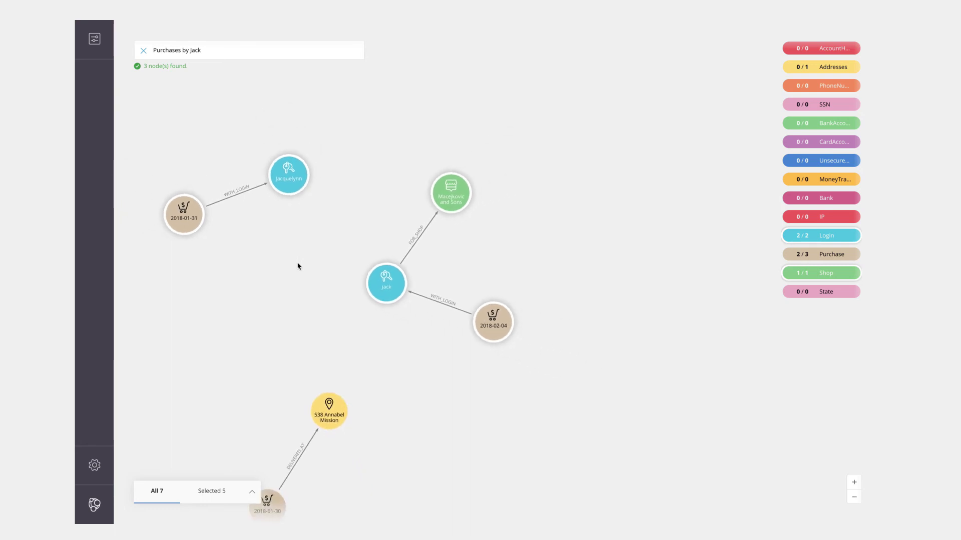
right_click(297, 267)
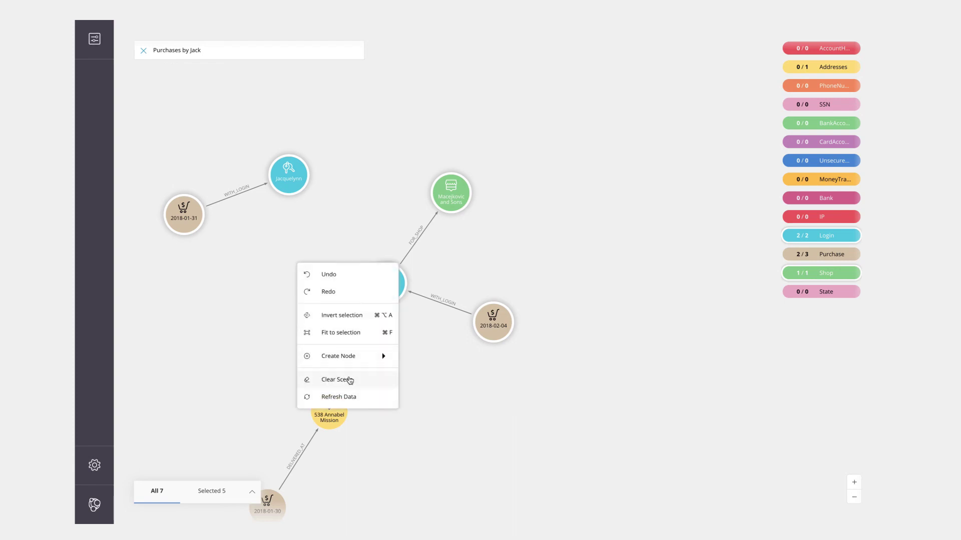
Remove every node from the scene and blank the search field for a new query
click(349, 381)
click(143, 54)
click(181, 48)
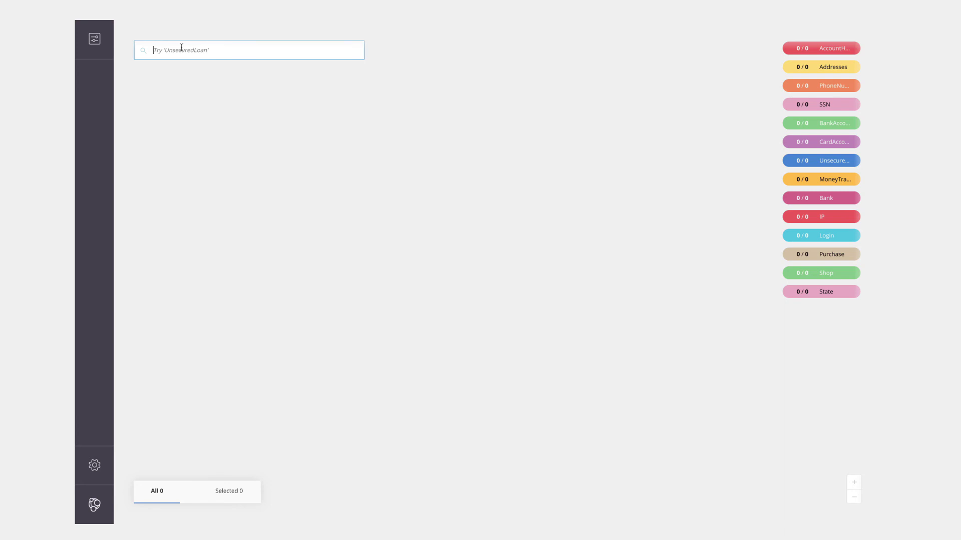
text(Bank)
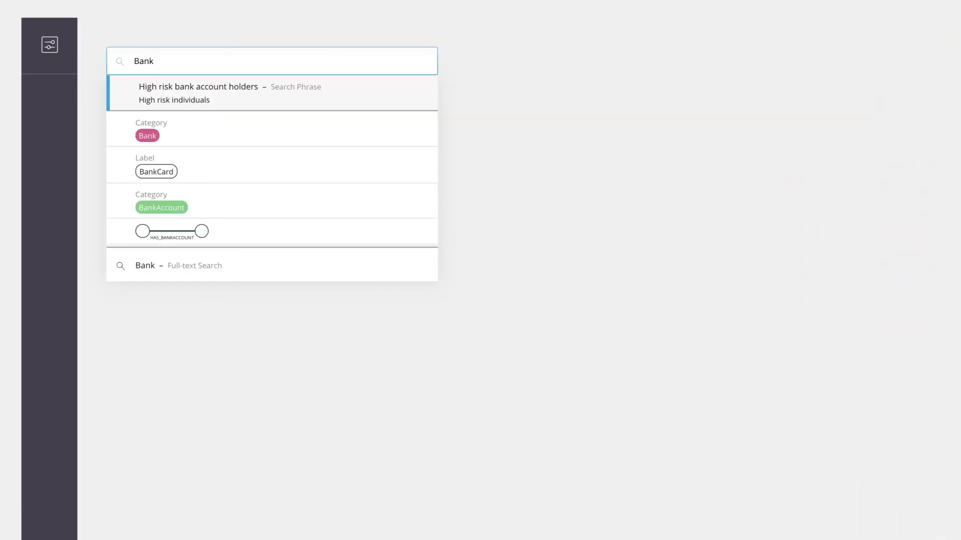
Accept the BankAccount category in the query, then delete the Bank and Hayes terms
key(Down)
key(Down)
key(Down)
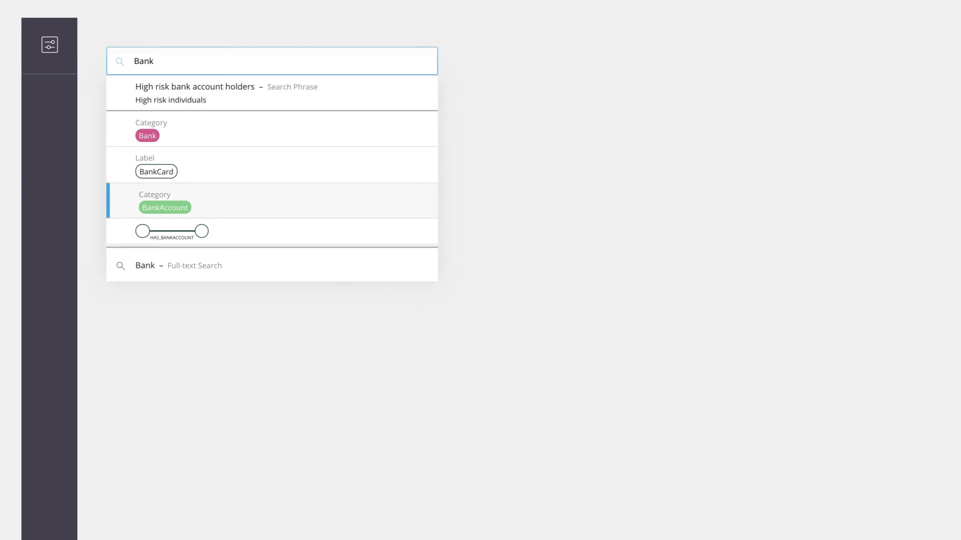
key(Tab)
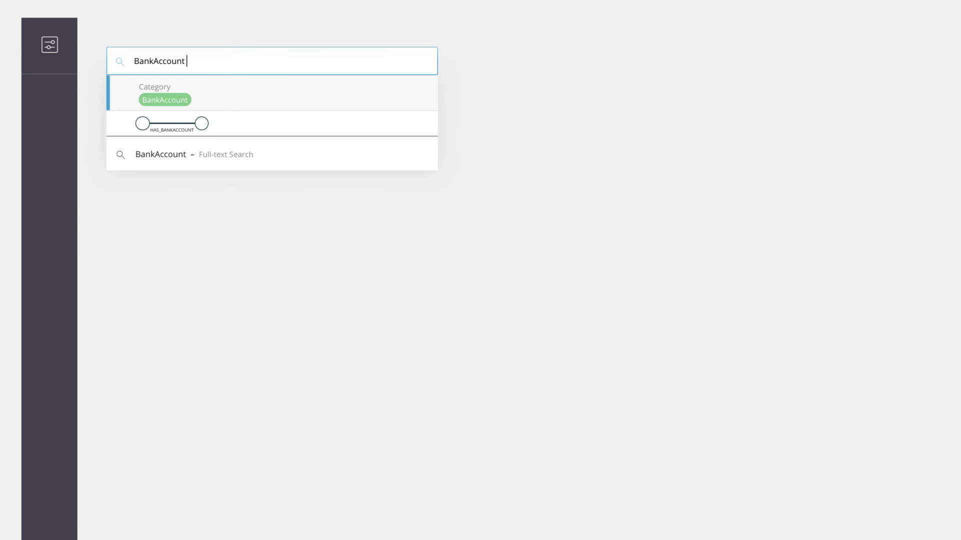
text(Bank)
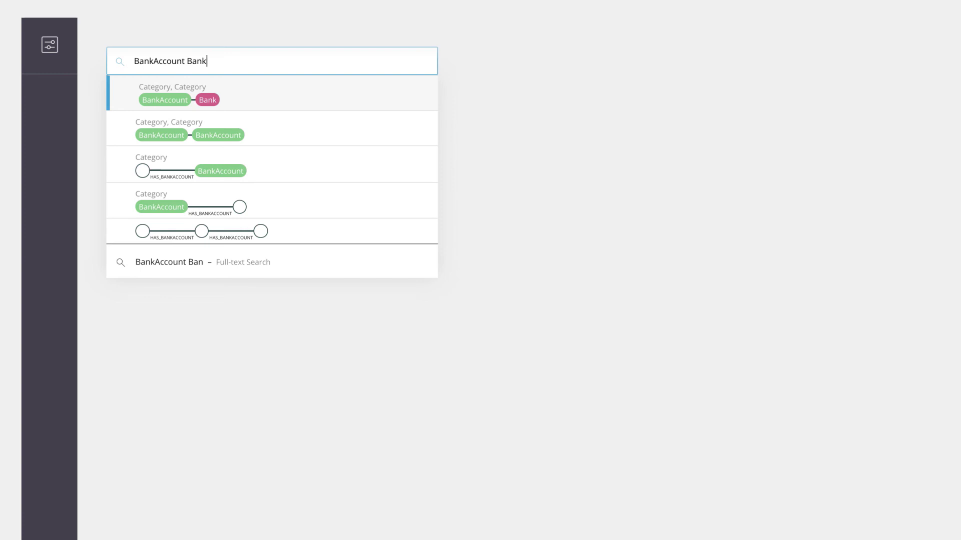
key(BackSpace)
key(BackSpace)
key(BackSpace)
key(BackSpace)
text(Ha)
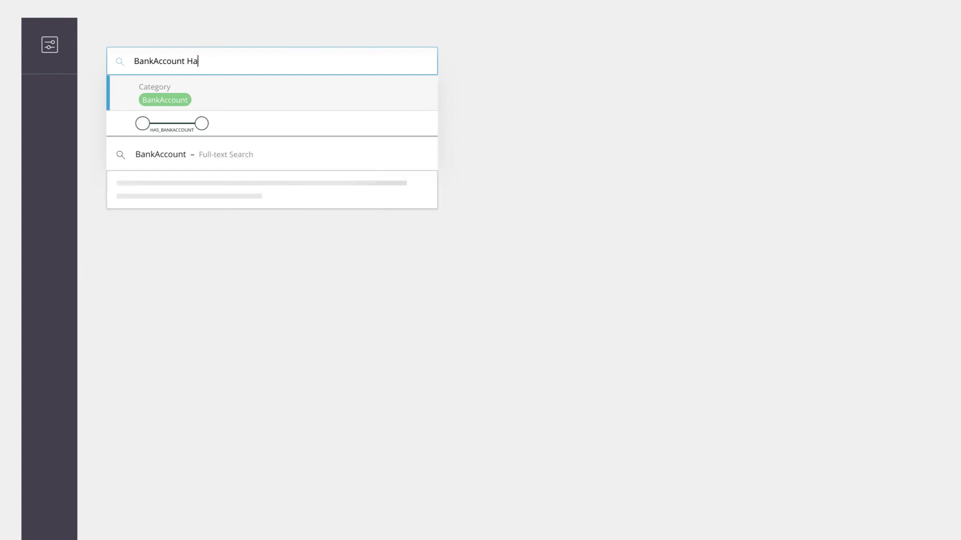
text(ye)
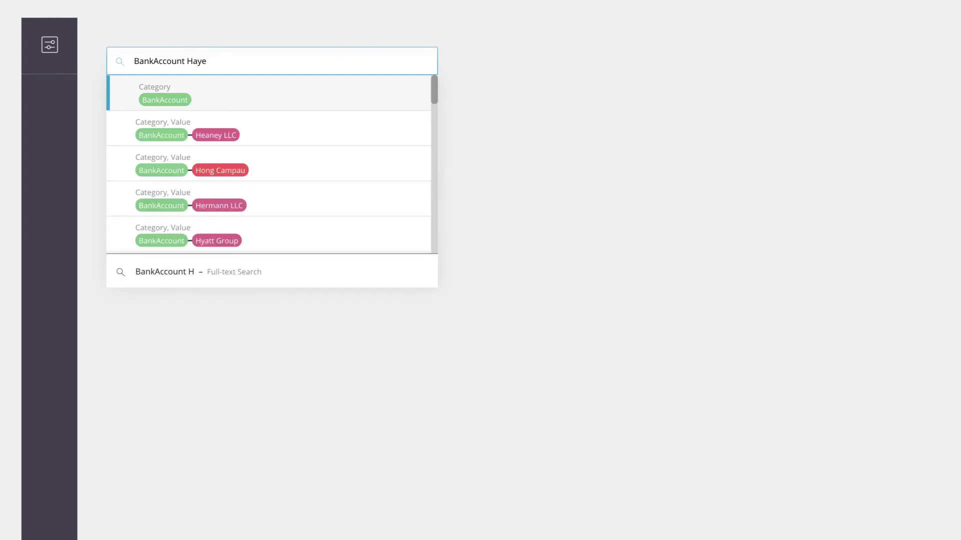
text(s)
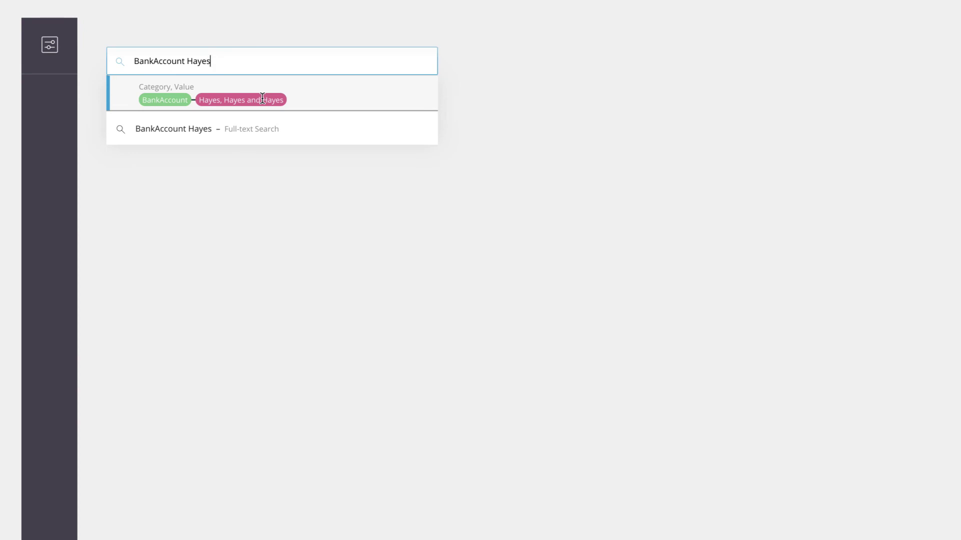
key(BackSpace)
key(BackSpace)
key(BackSpace)
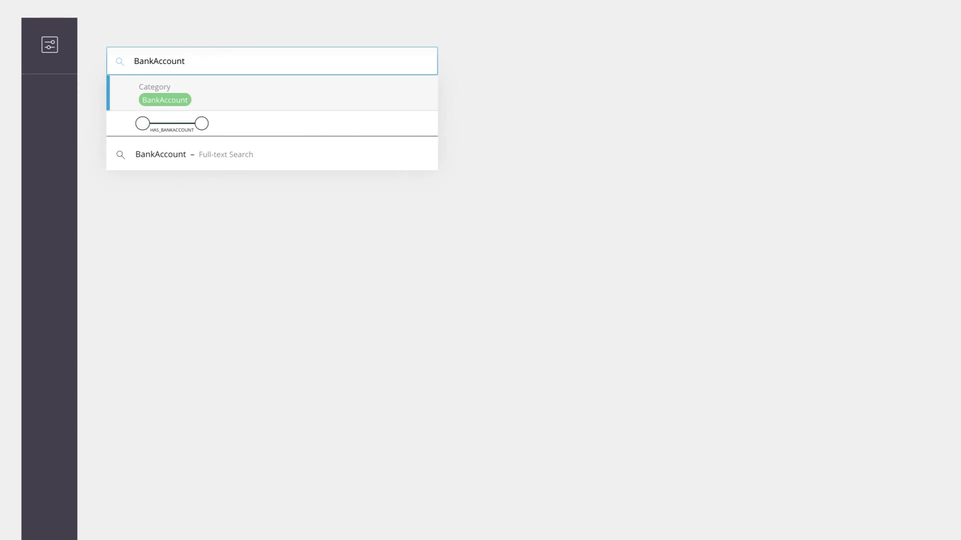
text(Bank)
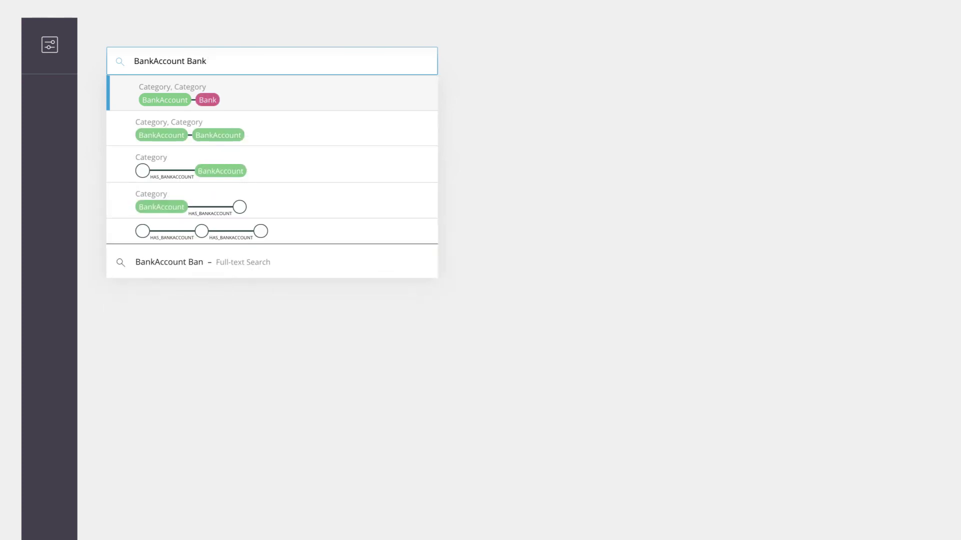
text( name)
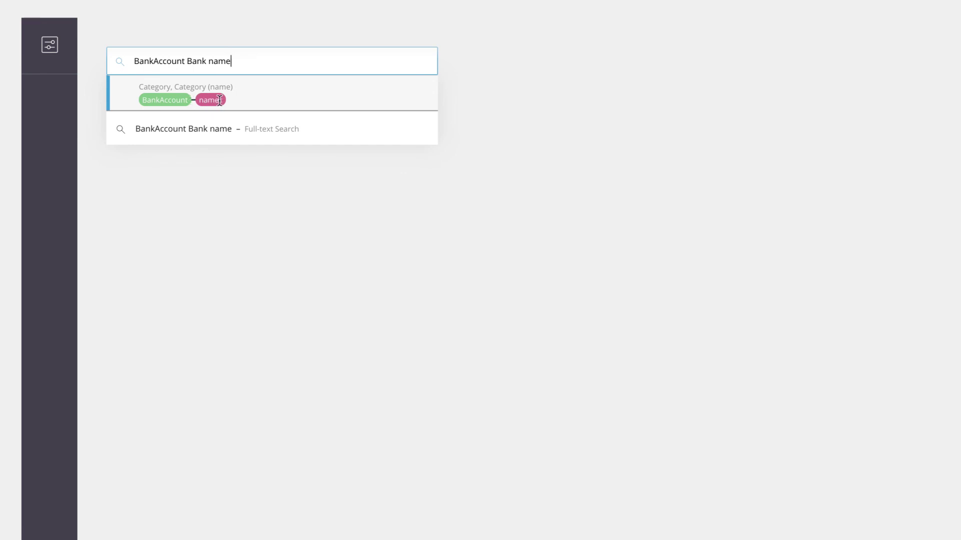
text( Ha)
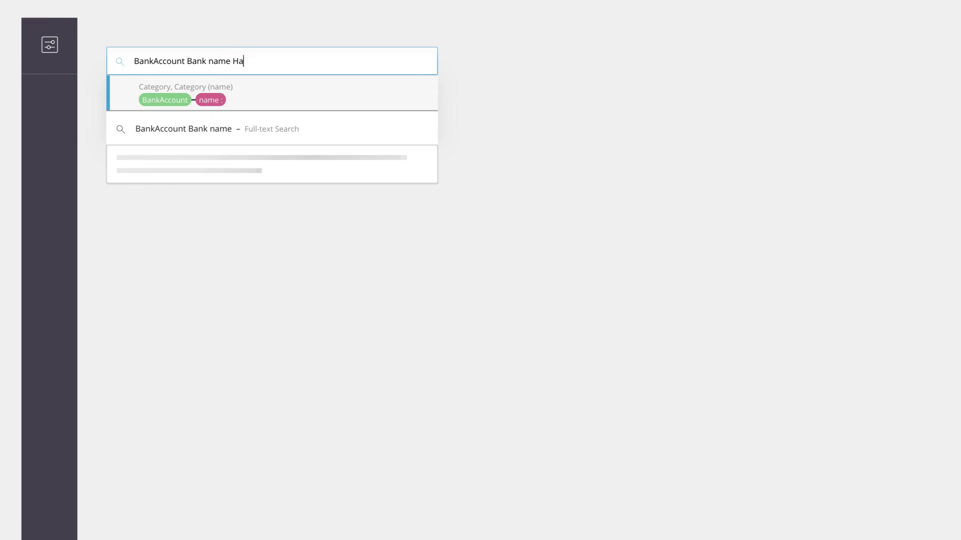
text(y)
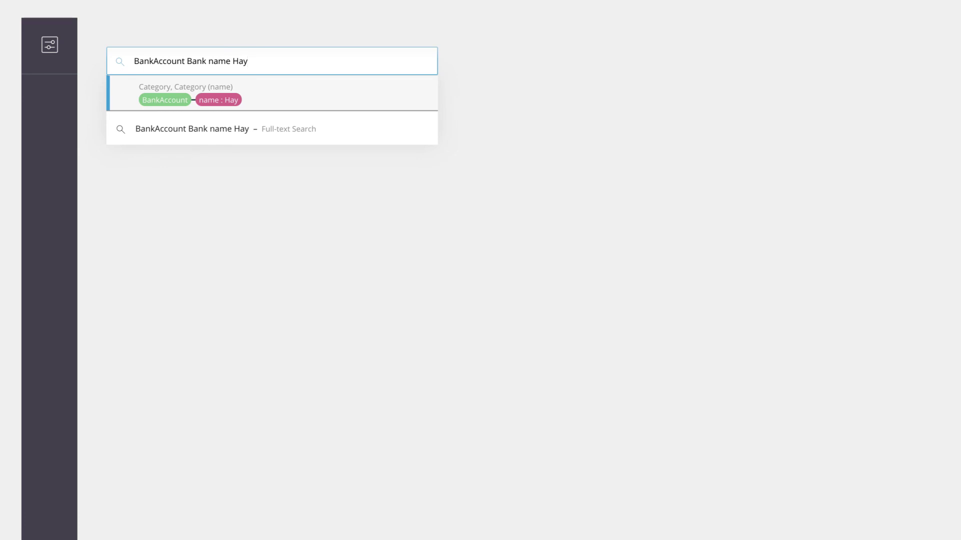
Run 'BankAccount Bank name Hay' to load the Hayes bank and its 57 accounts
key(Return)
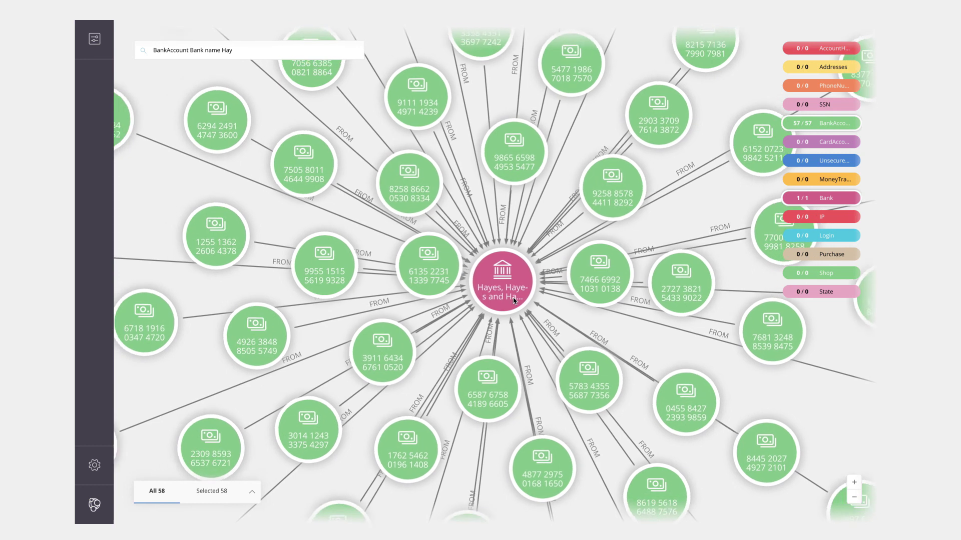
scroll(514, 300, down, 3)
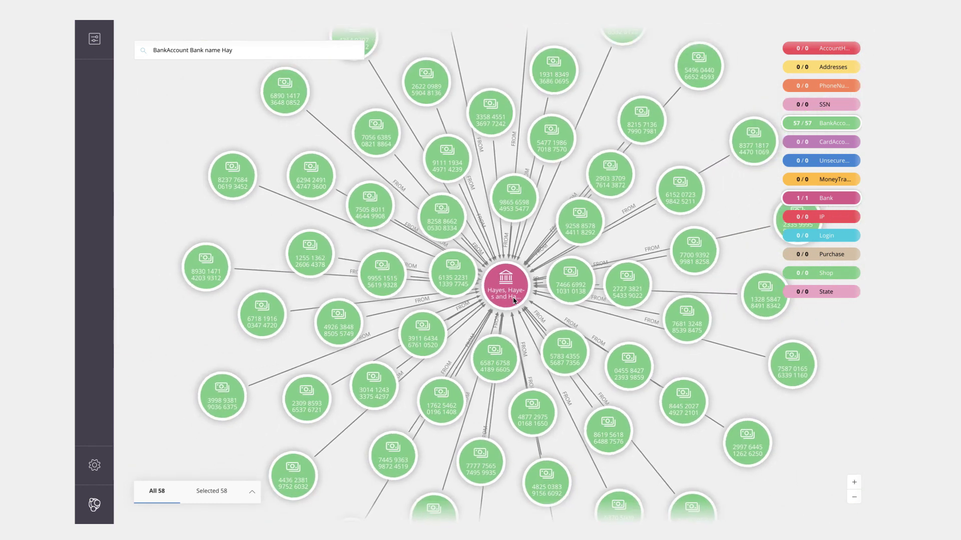
scroll(514, 300, down, 2)
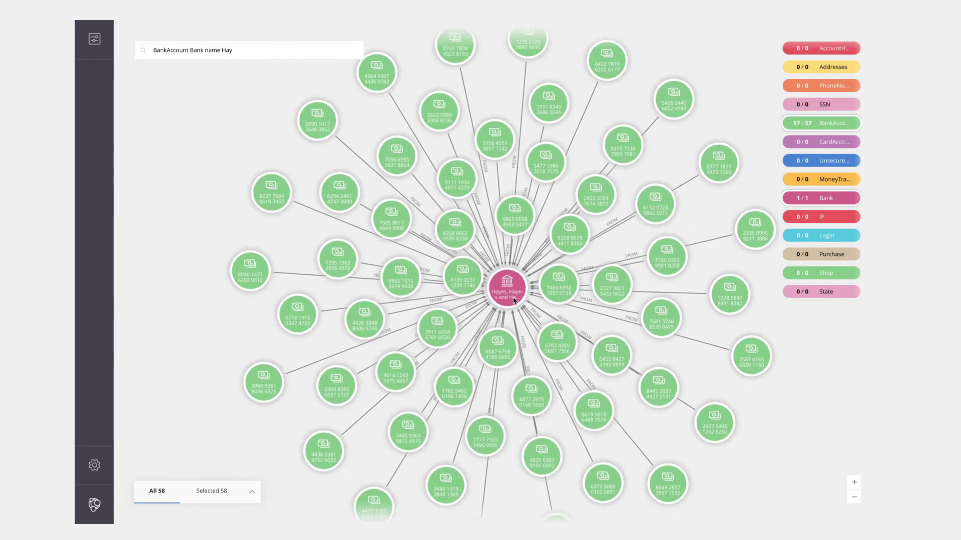